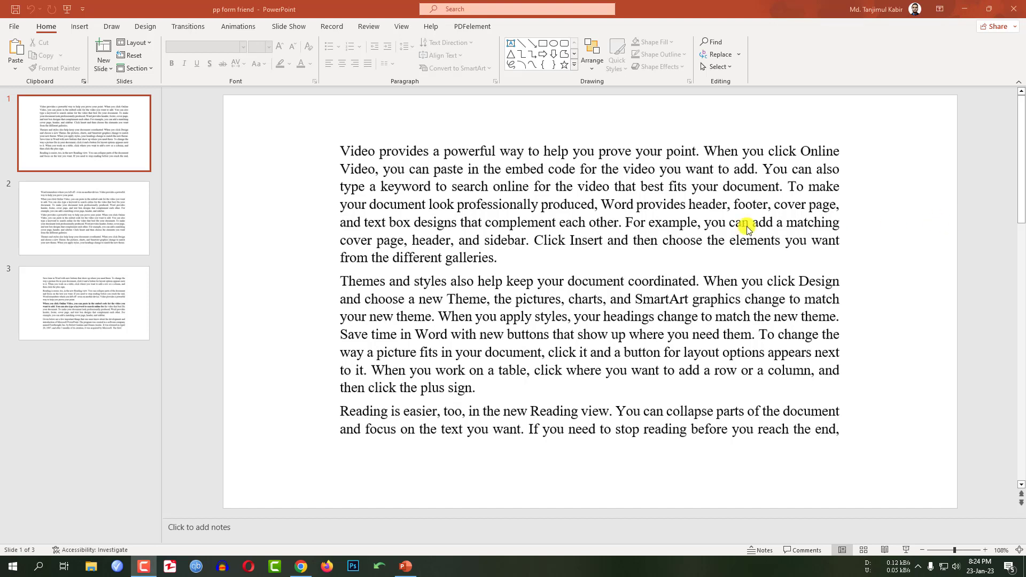
Select slide 1's text picture and drag slide 2's picture to show it is an image
left_click(521, 212)
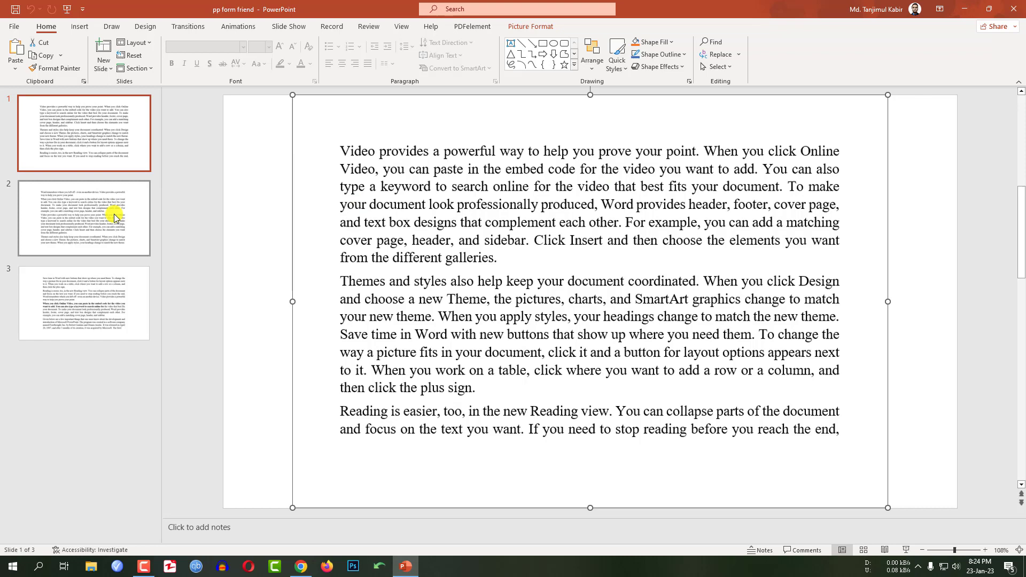
left_click(70, 218)
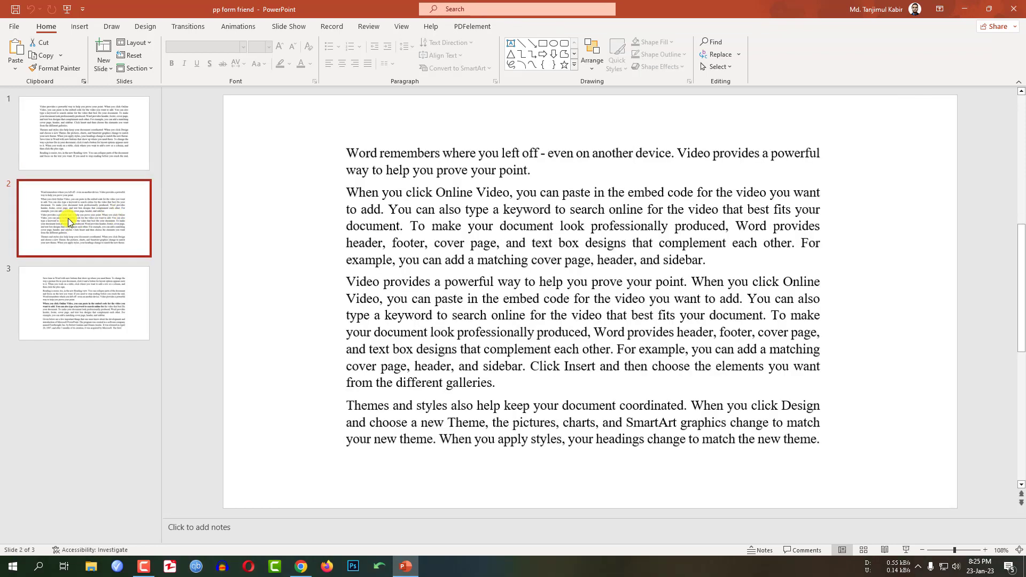
mouse_move(425, 225)
left_mouse_down()
mouse_move(373, 233)
mouse_move(615, 233)
left_mouse_up()
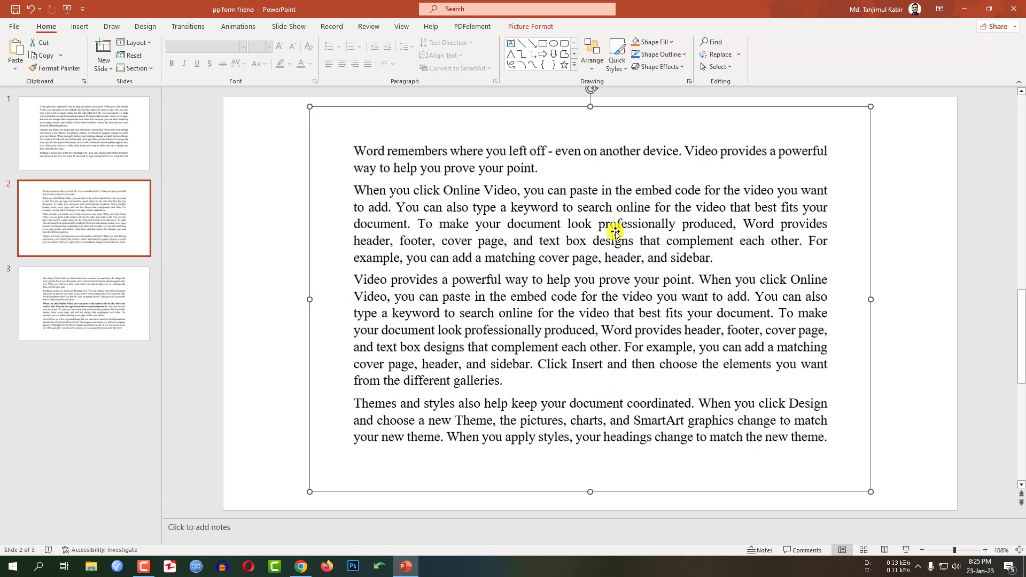
On slide 3, shift the text picture slightly to confirm it is an image, then reselect it
left_click(96, 300)
left_click(497, 250)
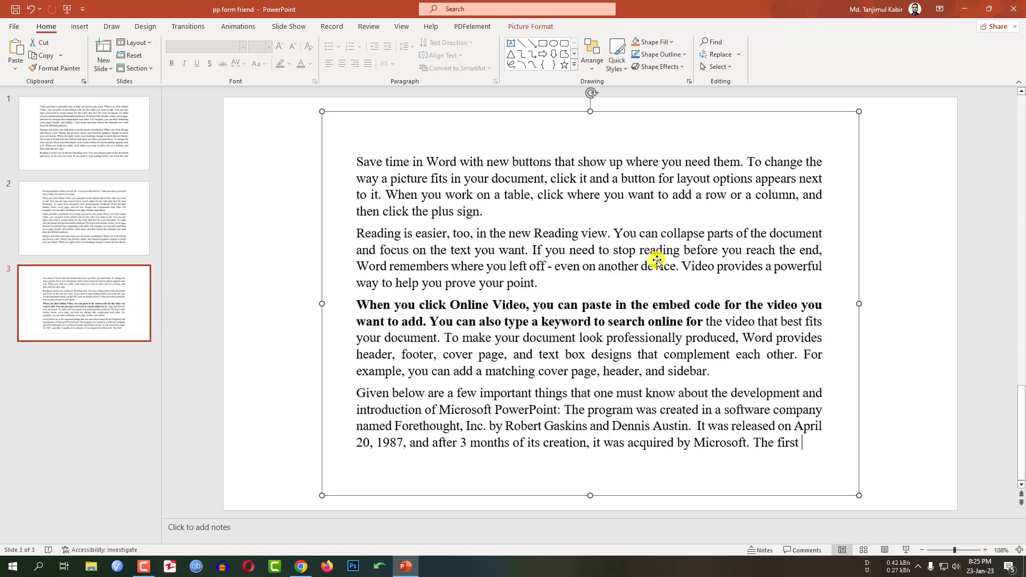
left_click_drag(656, 261, 646, 261)
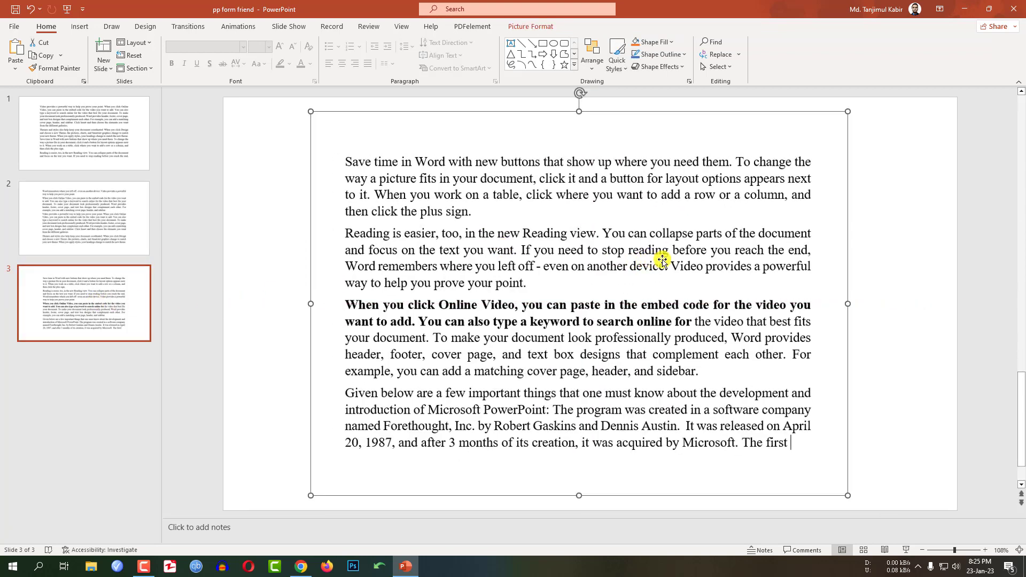
left_click(878, 223)
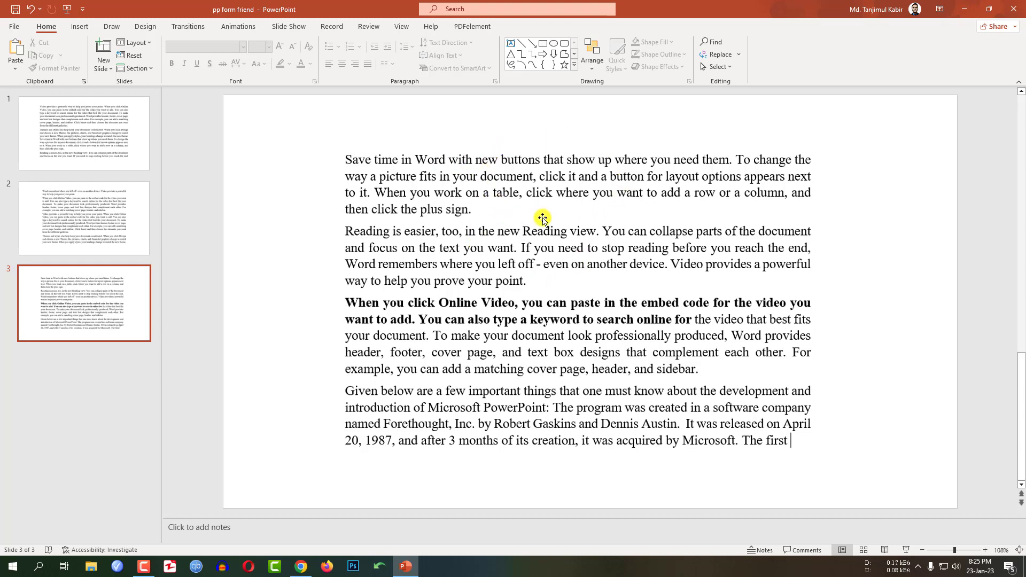
left_click(537, 230)
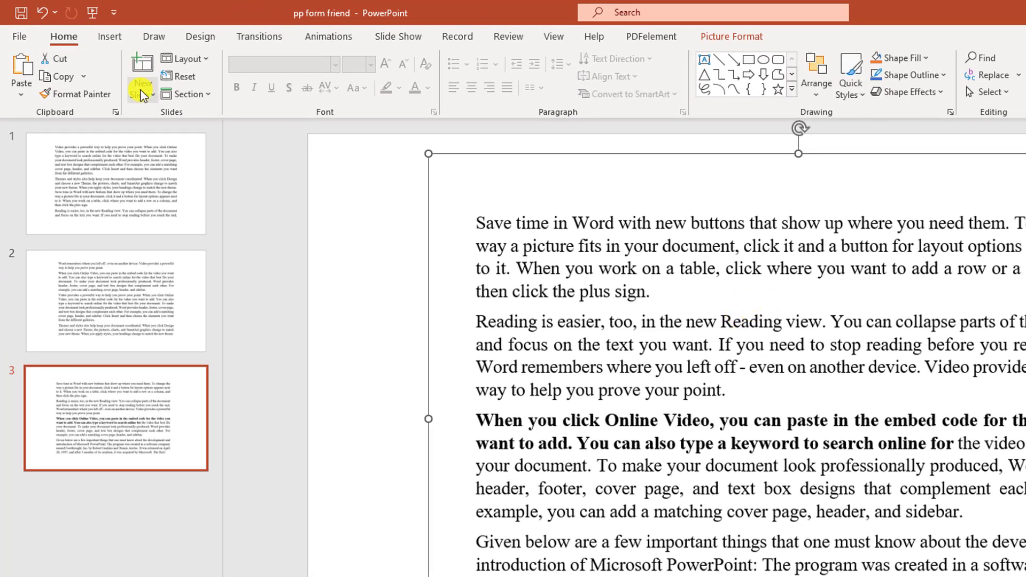
Save the presentation as a PDF named 'pp form friend' on the Desktop
left_click(20, 36)
left_click(47, 235)
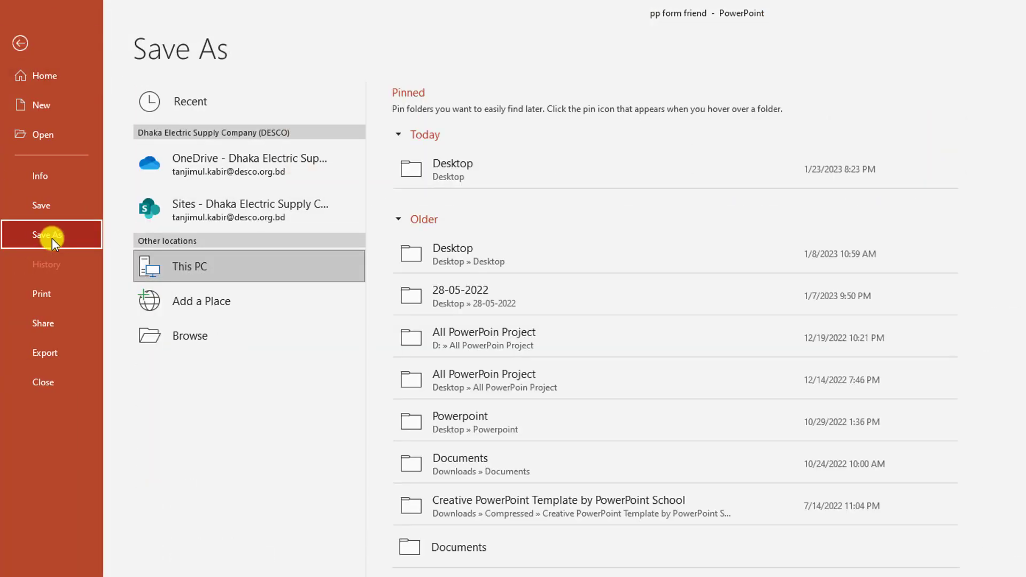
left_click(202, 341)
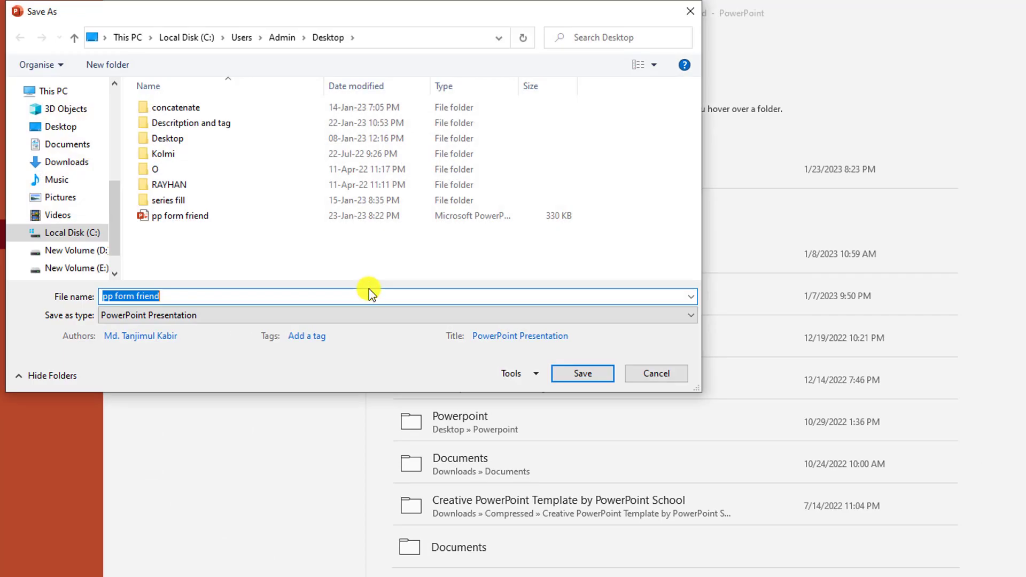
left_click(152, 315)
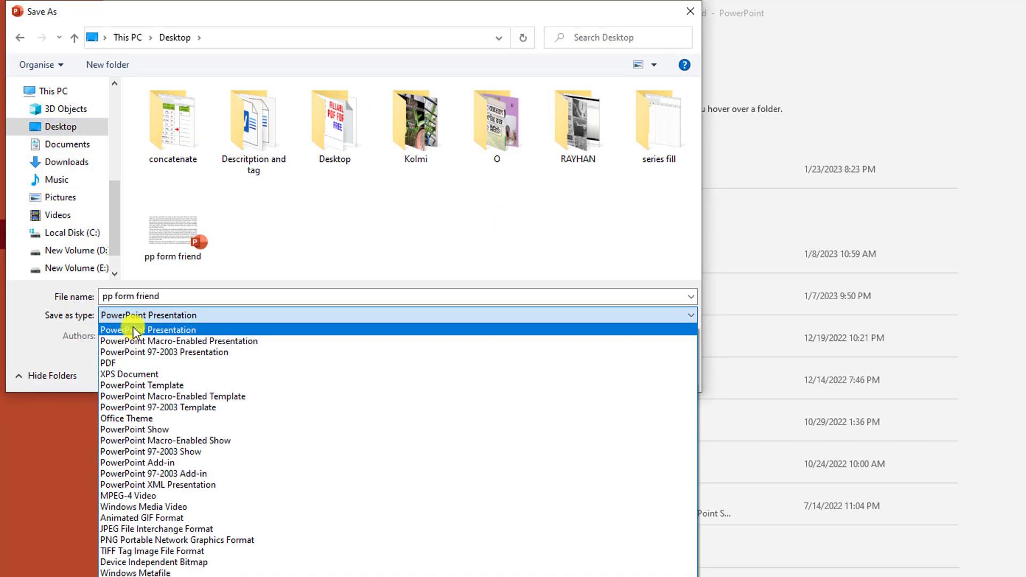
left_click(120, 365)
left_click(577, 429)
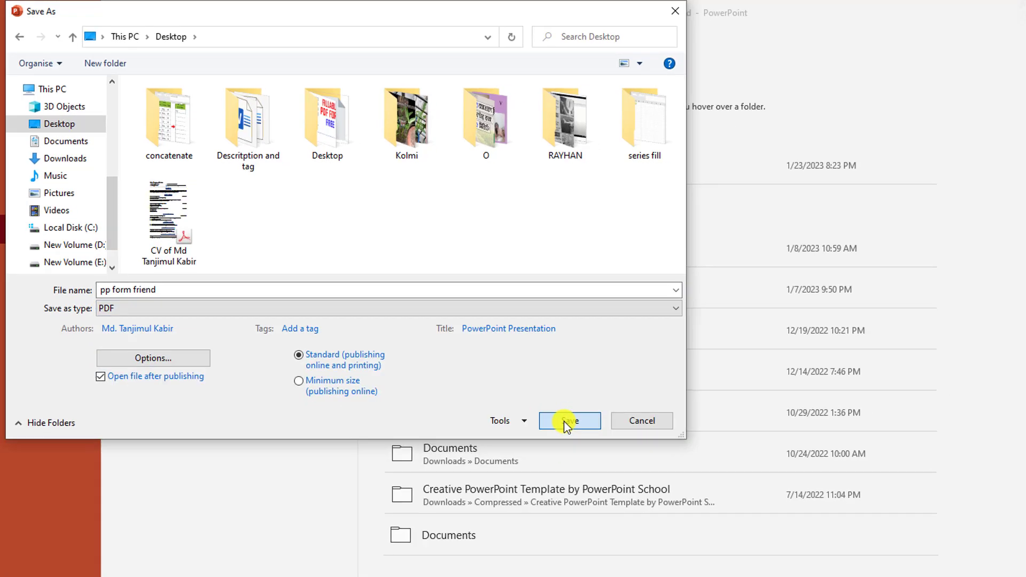
scroll(574, 286, "down", 5)
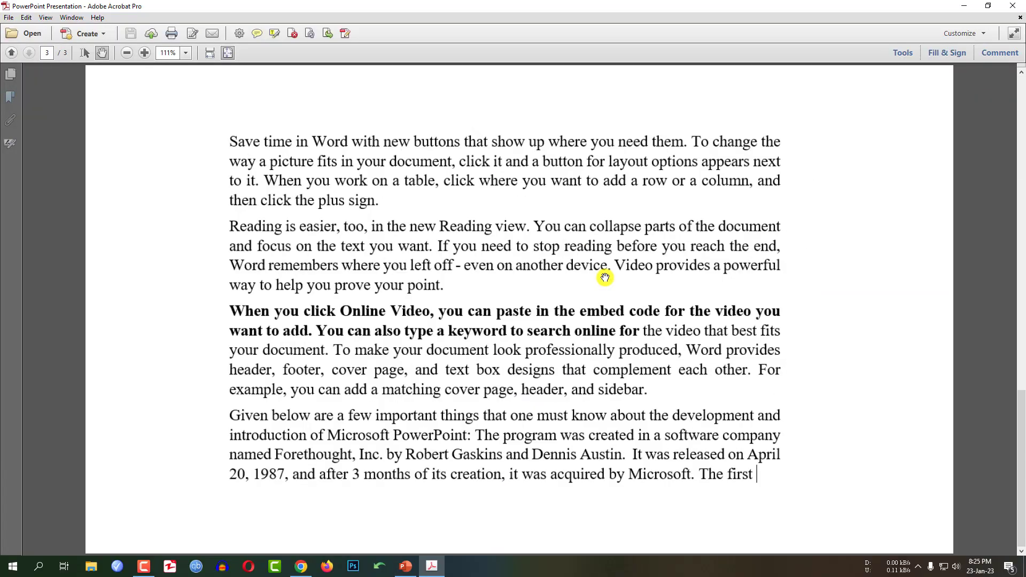
scroll(573, 286, "up", 10)
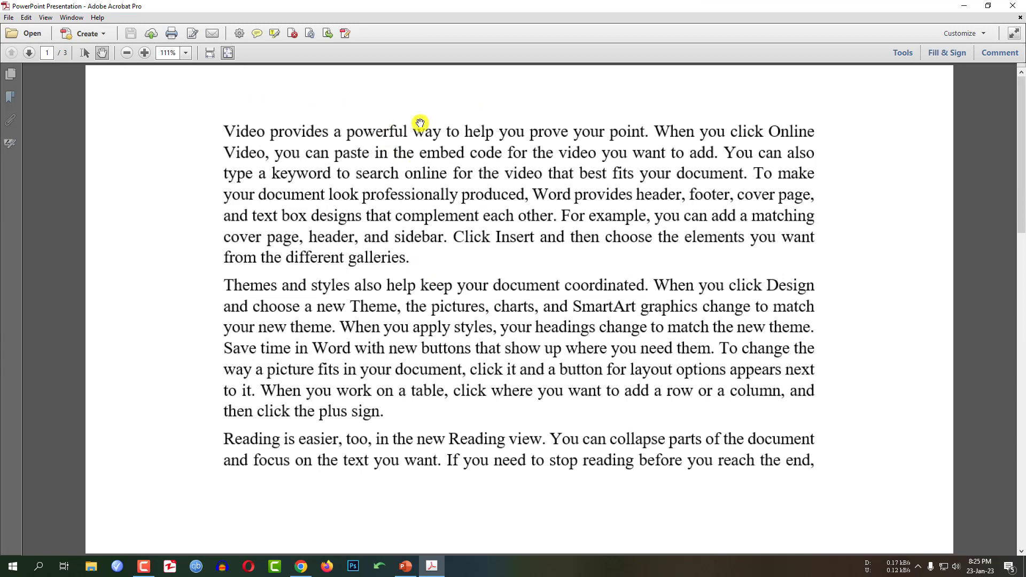
Close the PDF preview, minimise PowerPoint, and launch Word from Windows search
left_click(963, 7)
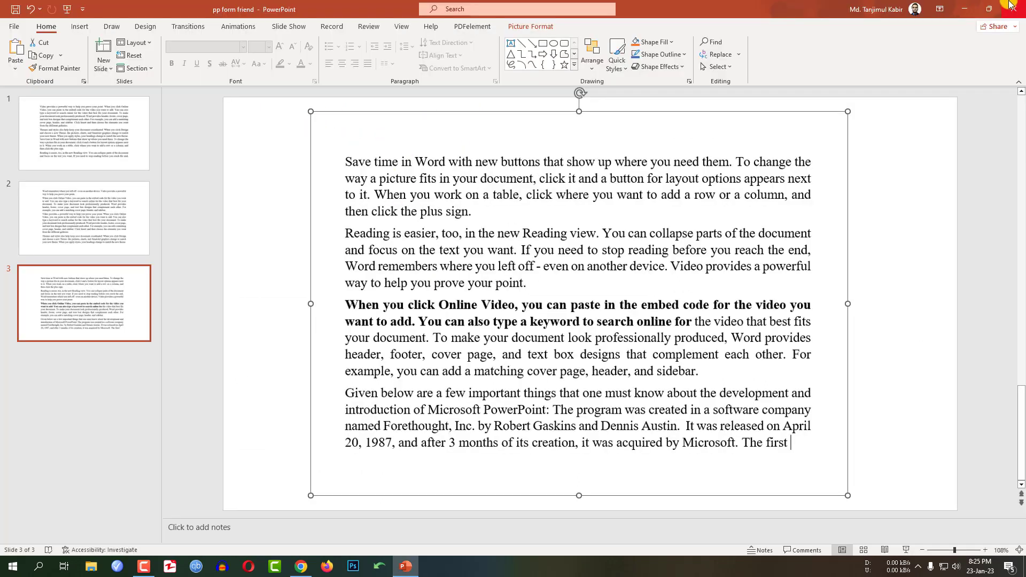
left_click(963, 9)
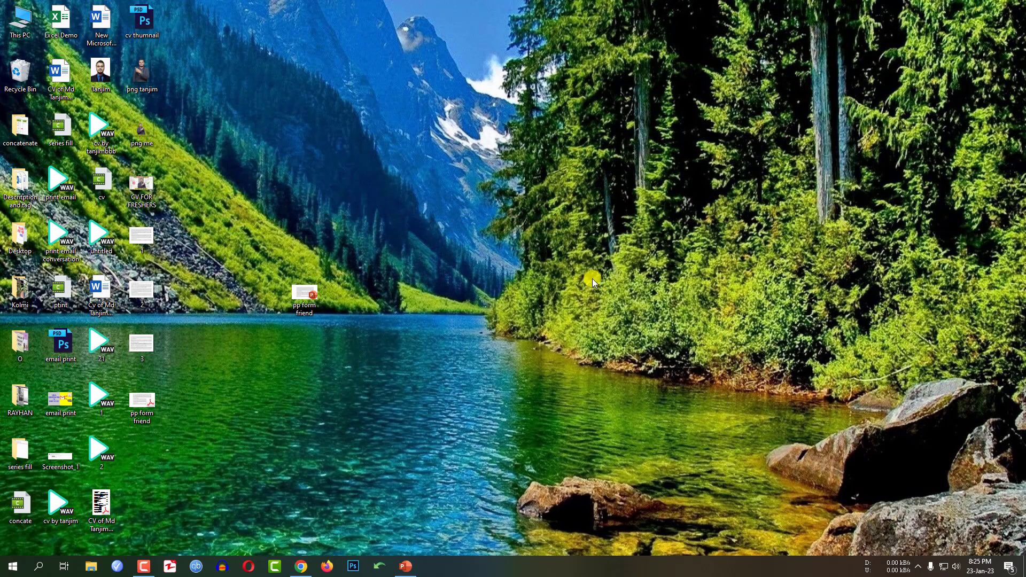
left_click(38, 566)
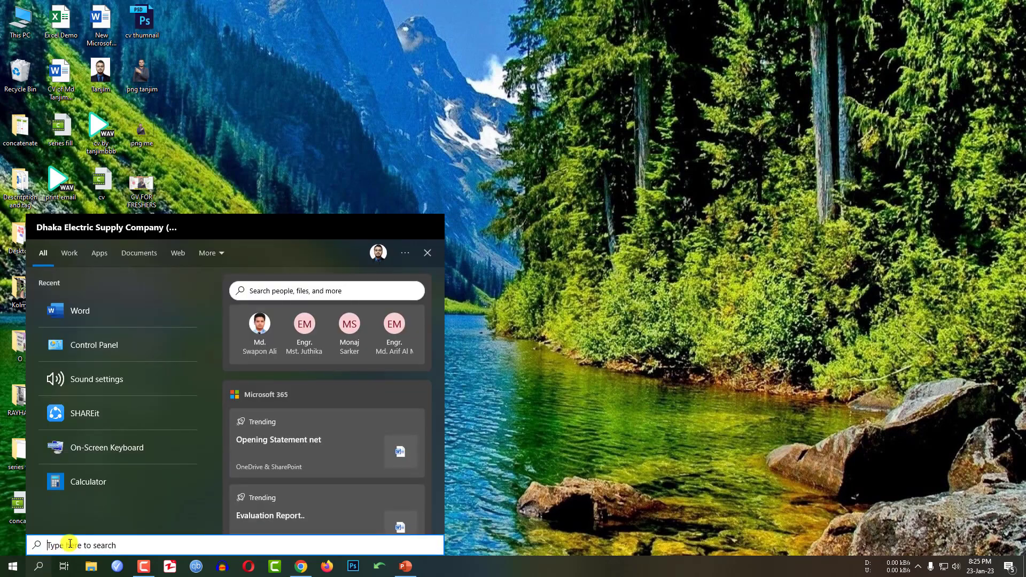
left_click(95, 310)
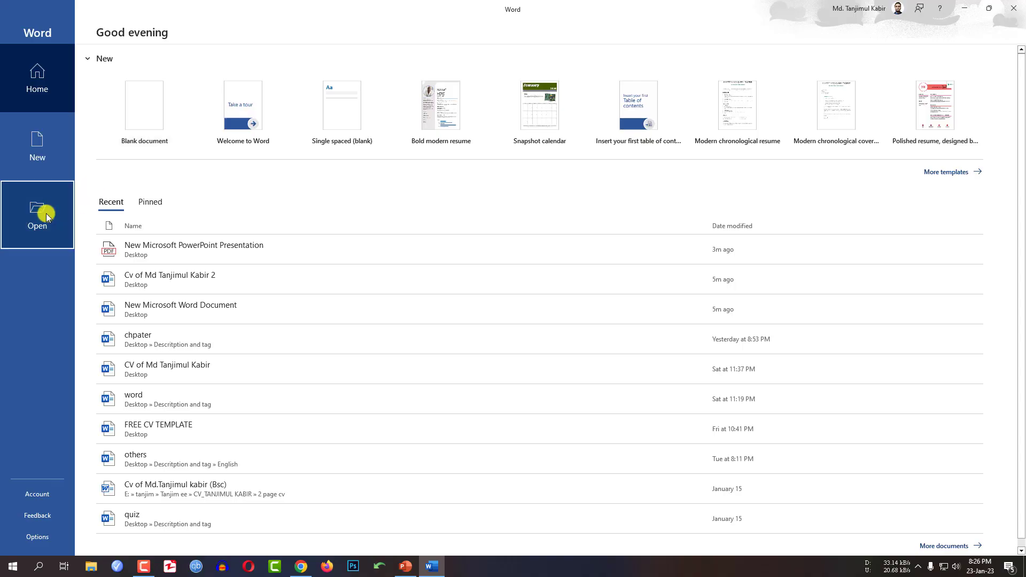
Open 'pp form friend.pdf' from the Desktop in Word and accept the conversion to editable text
left_click(45, 214)
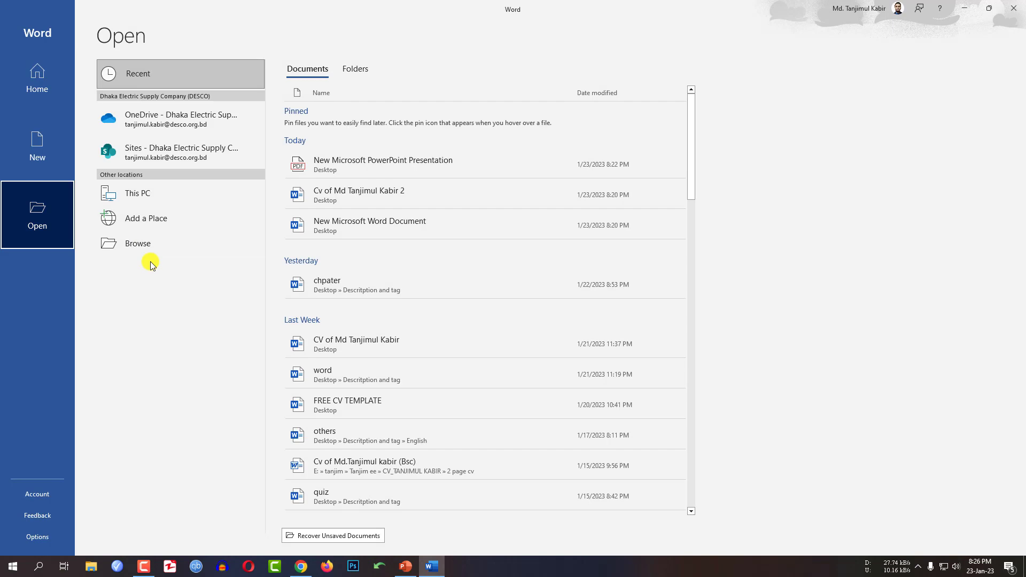
left_click(139, 247)
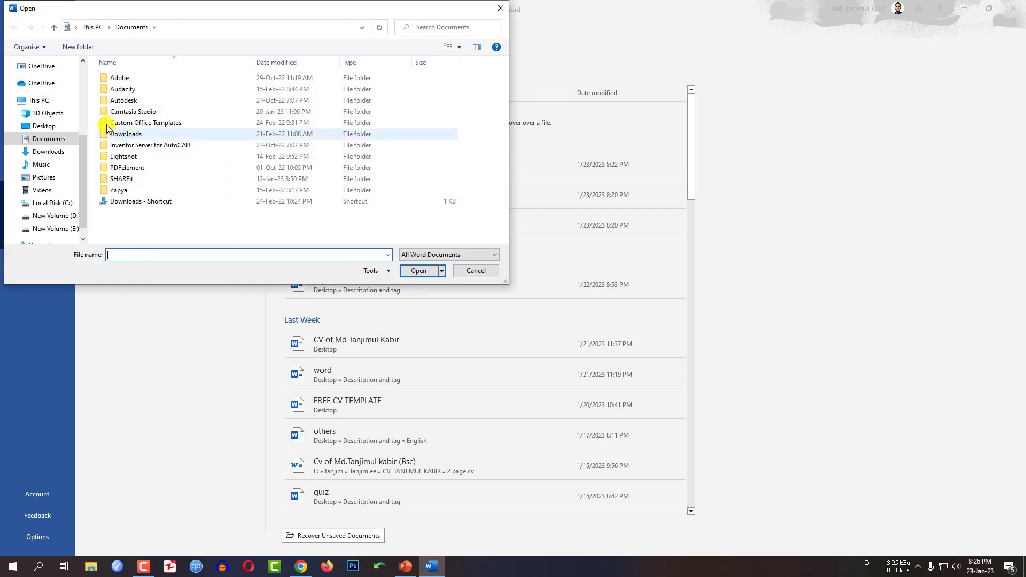
left_click(43, 126)
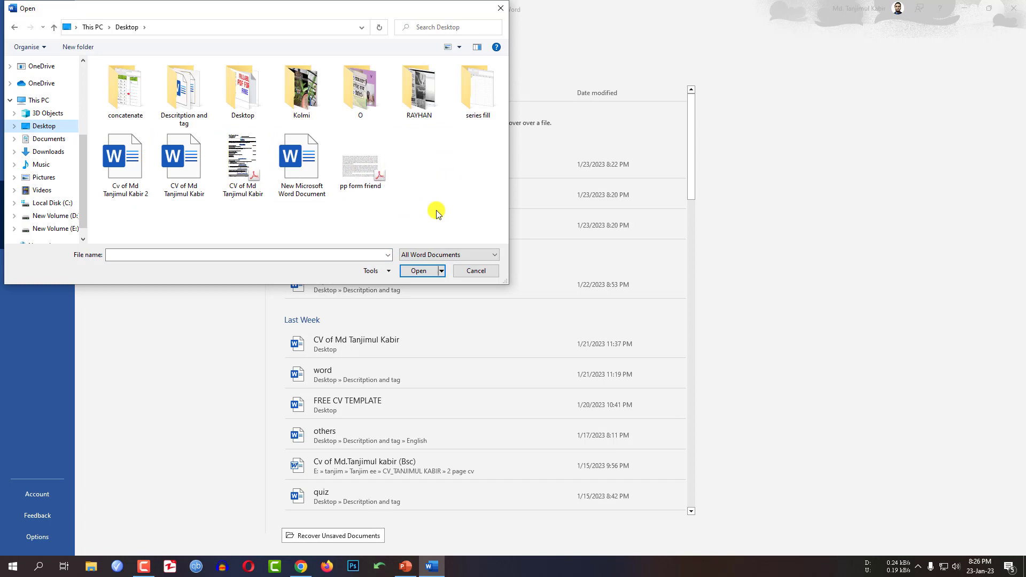
left_click(360, 165)
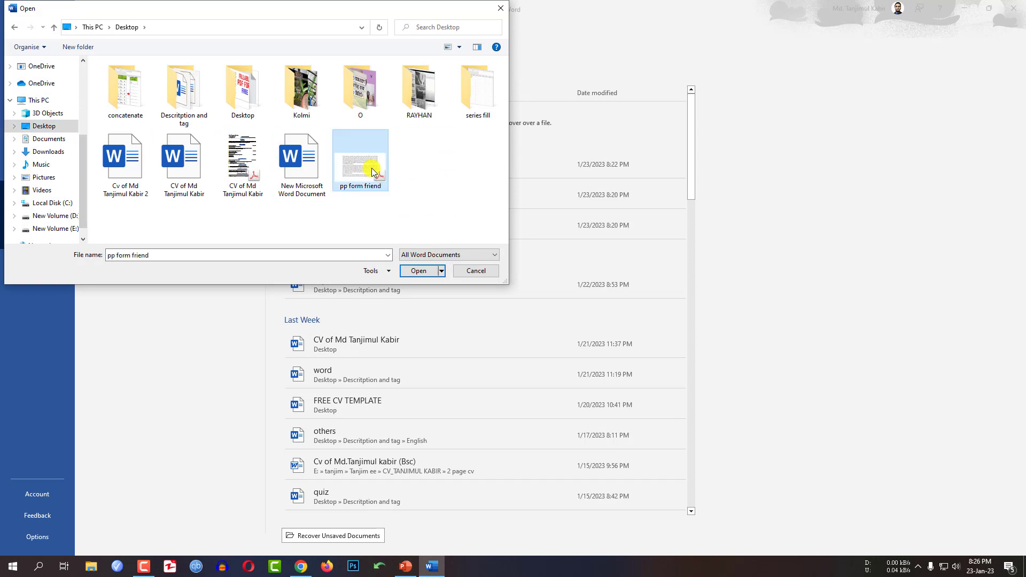
left_click(421, 271)
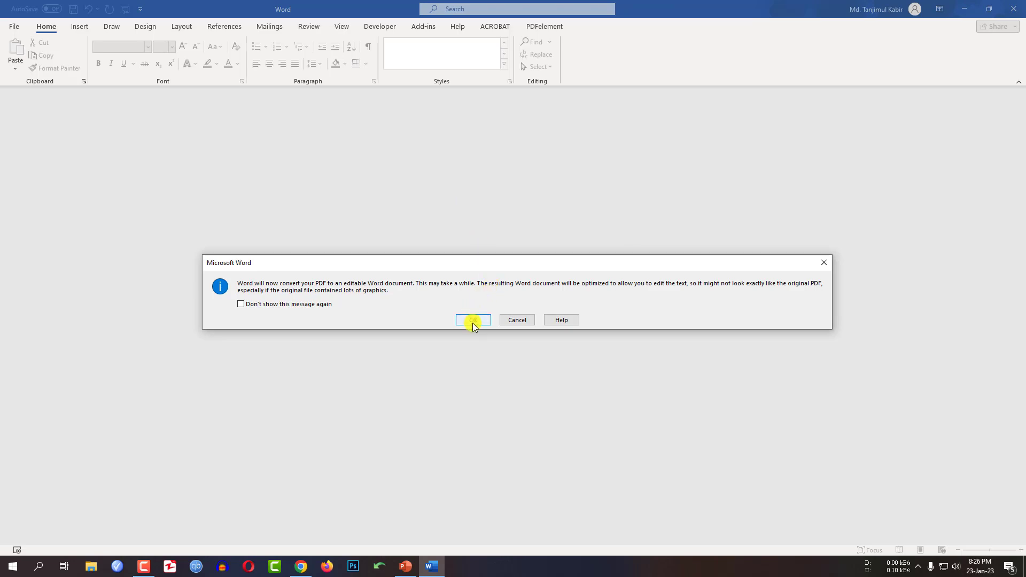
left_click(472, 323)
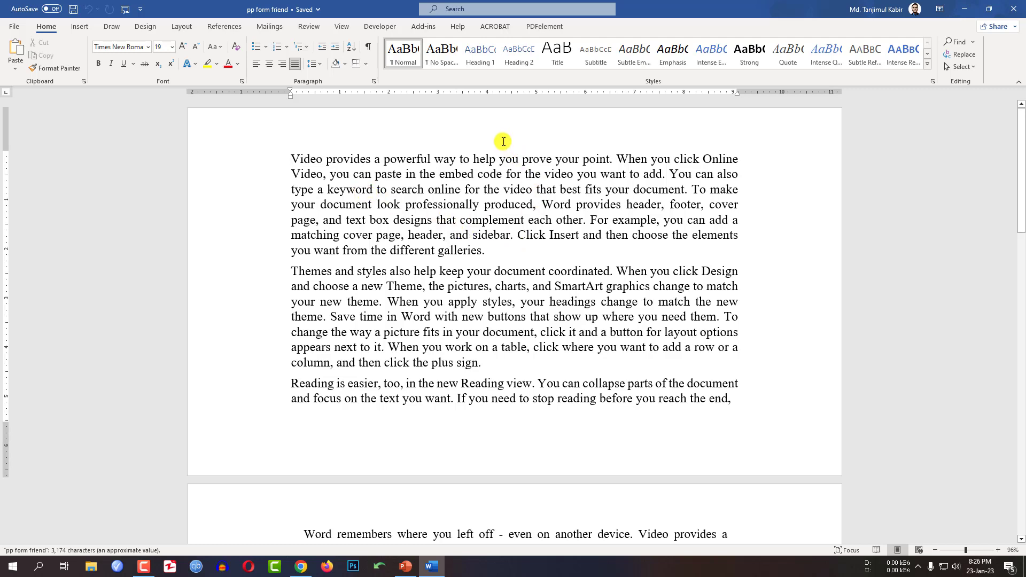
Bold the opening word 'Video' in the converted document, then return to the PowerPoint deck
left_click(487, 251)
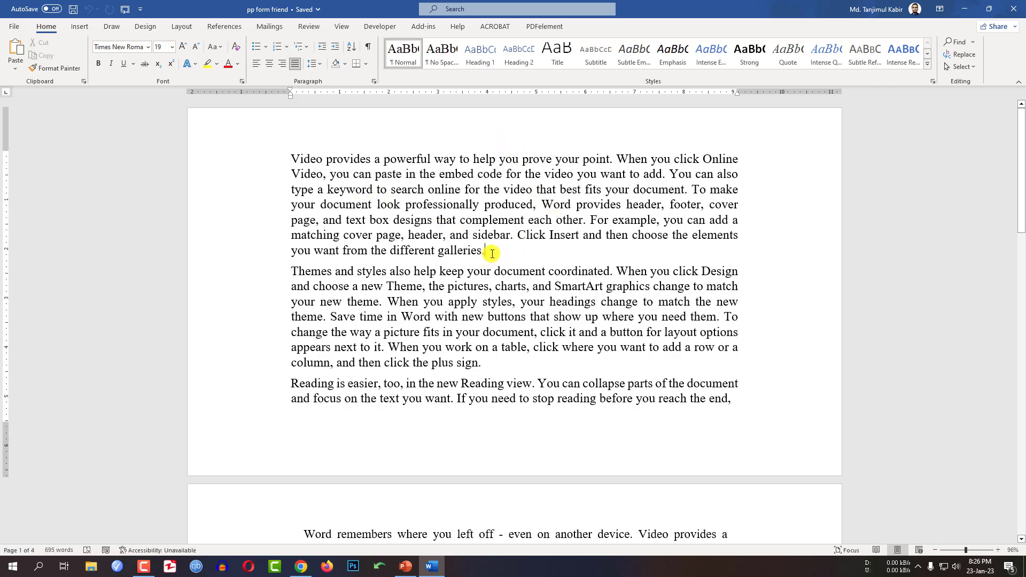
double_click(313, 160)
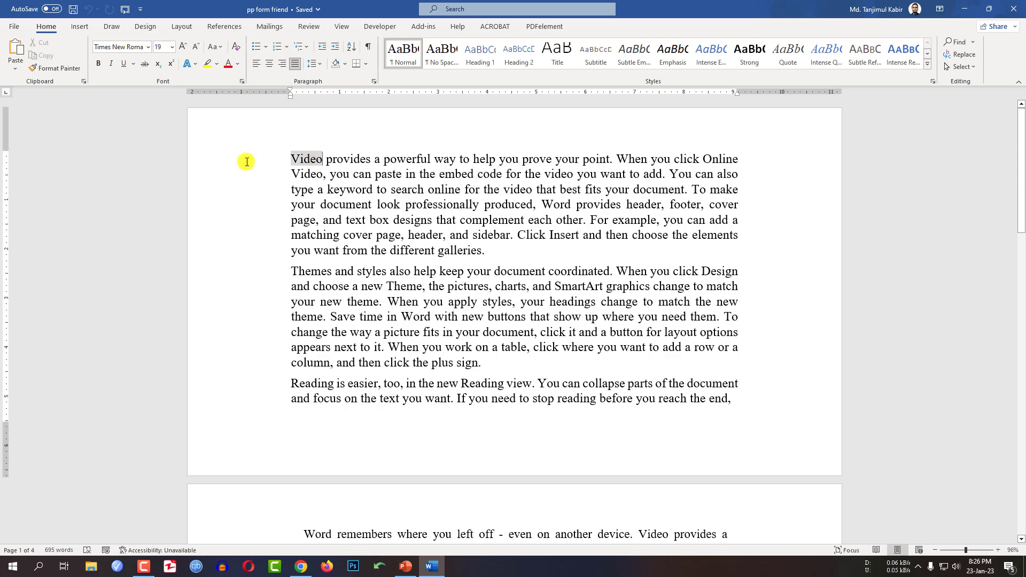
left_click(98, 63)
left_click(375, 189)
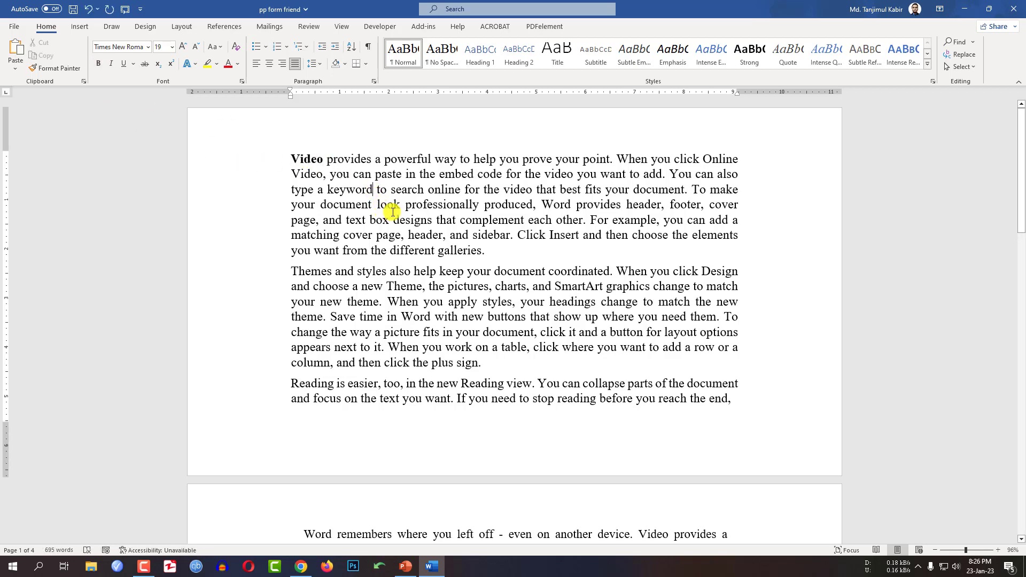
scroll(401, 234, "down", 3)
scroll(504, 247, "up", 3)
scroll(504, 248, "down", 5)
scroll(561, 244, "down", 5)
scroll(583, 244, "down", 3)
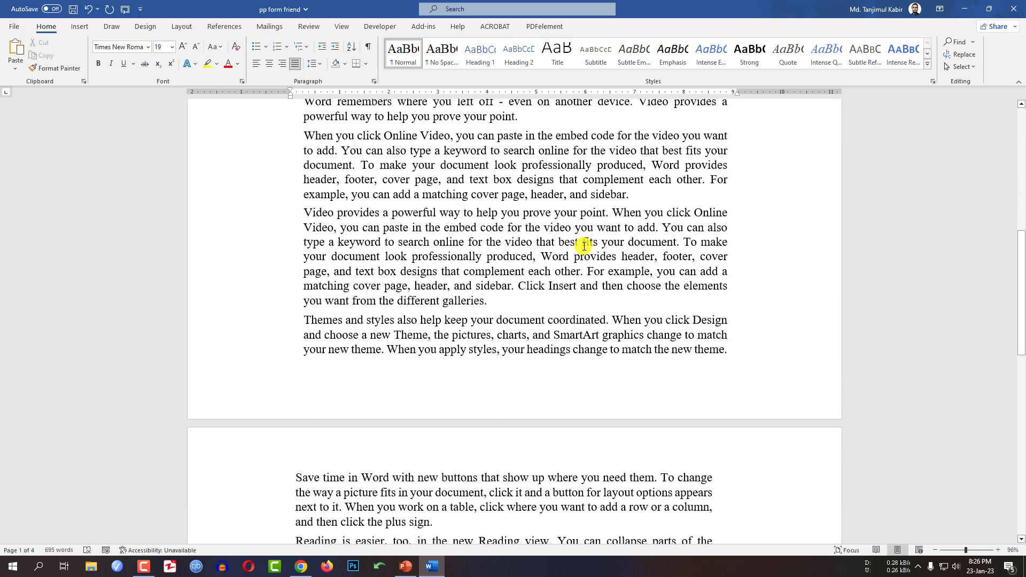
scroll(584, 243, "down", 5)
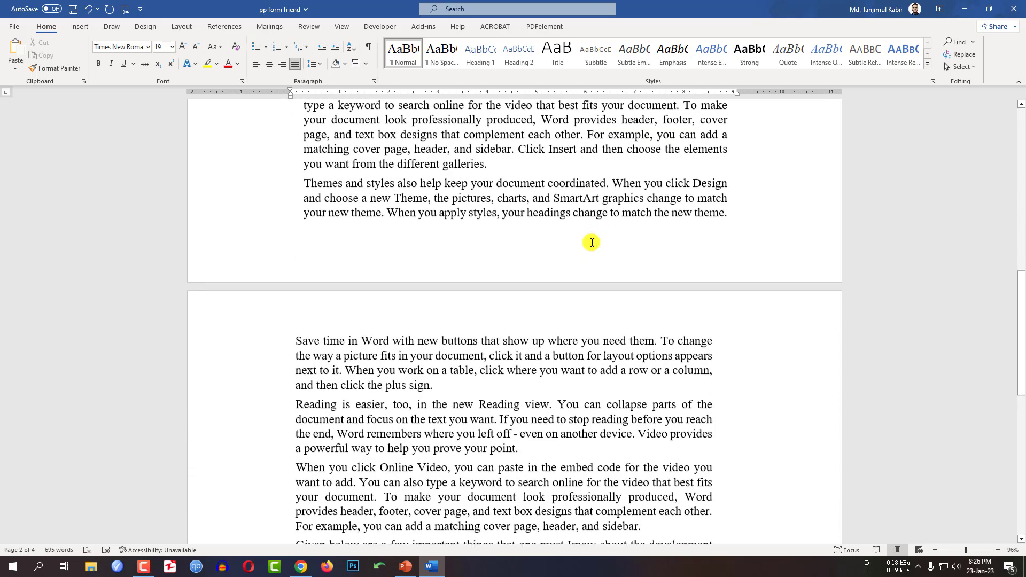
scroll(562, 264, "down", 3)
scroll(545, 281, "down", 3)
scroll(536, 292, "up", 4)
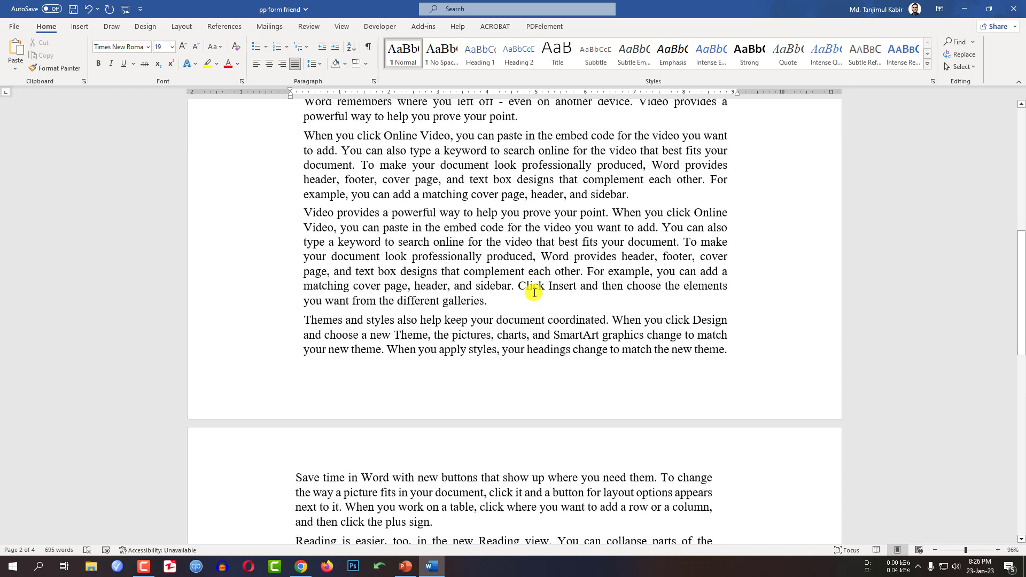
scroll(536, 292, "up", 6)
scroll(536, 292, "up", 4)
scroll(536, 292, "up", 2)
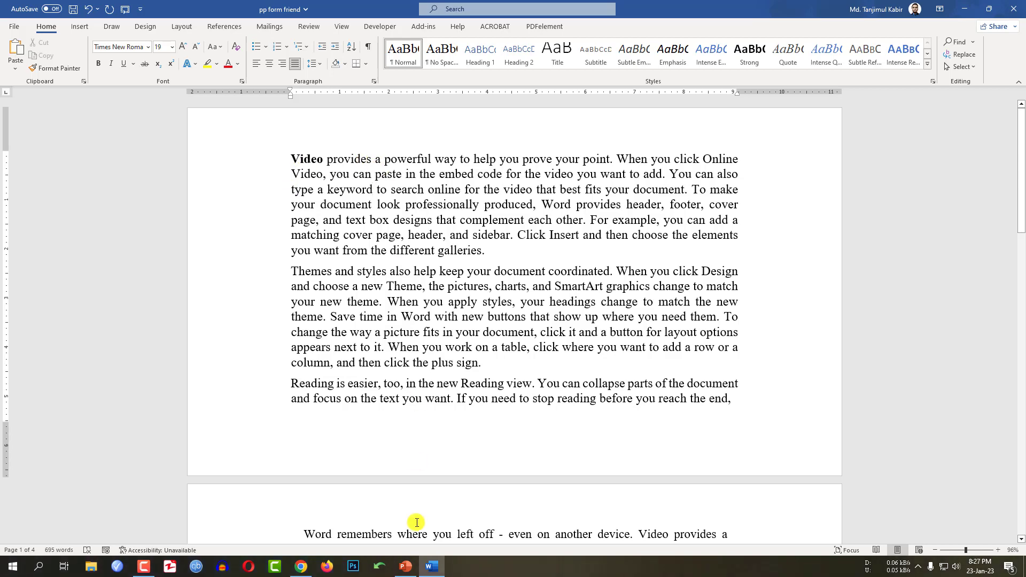
left_click(405, 565)
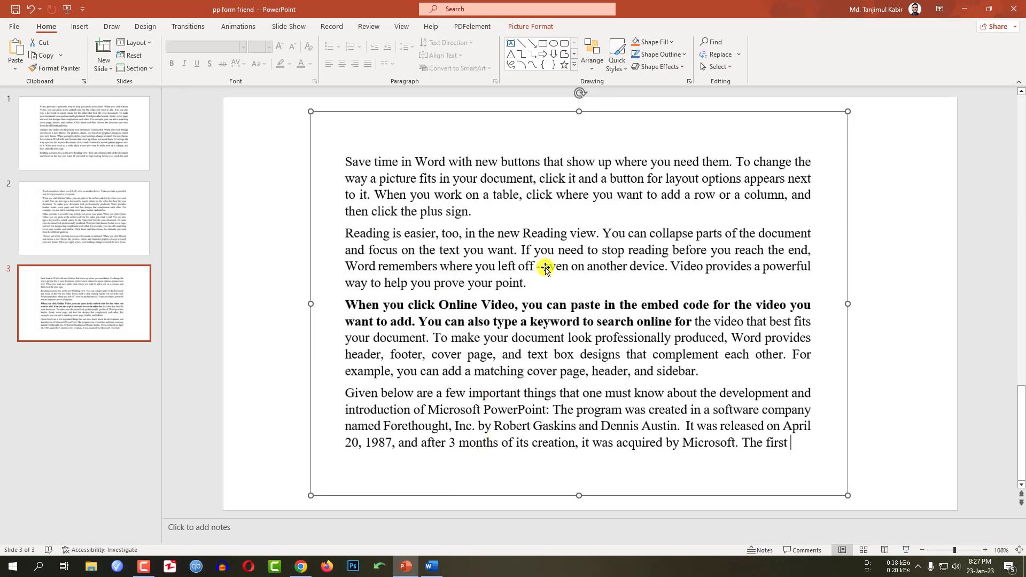
scroll(535, 273, "up", 1)
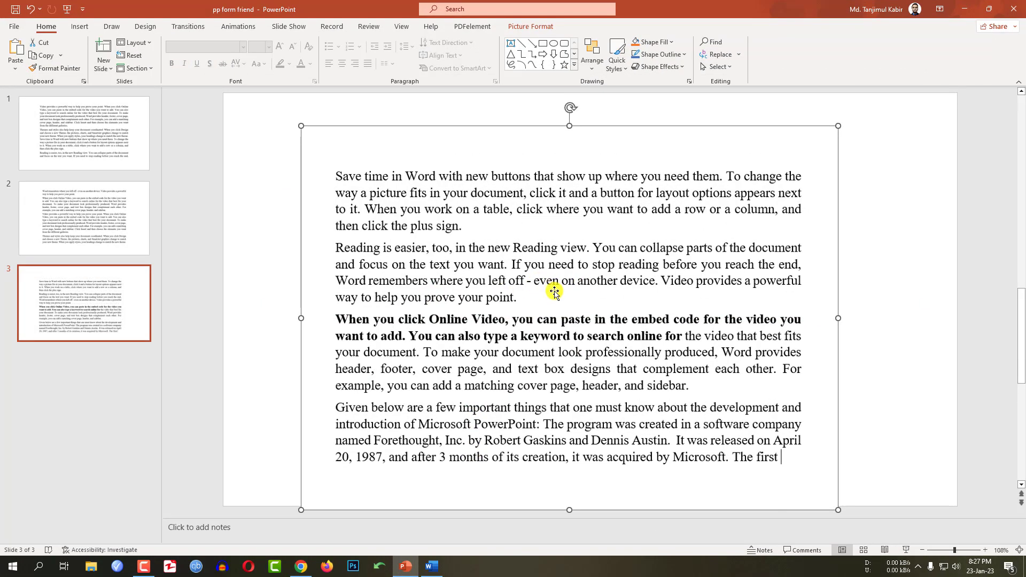
Remove the text picture from slide 3, leaving only a blank placeholder
key("ctrl+z")
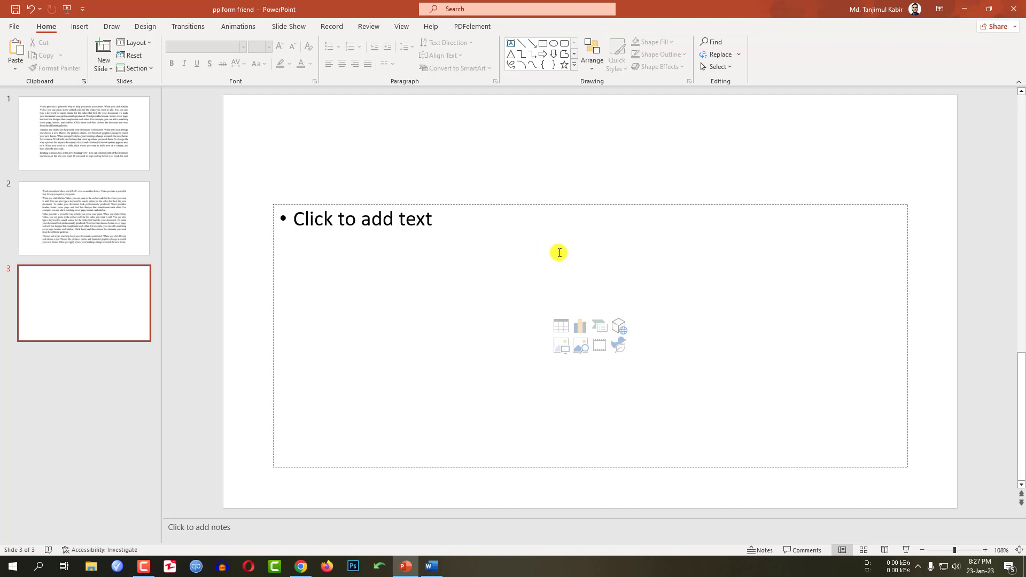